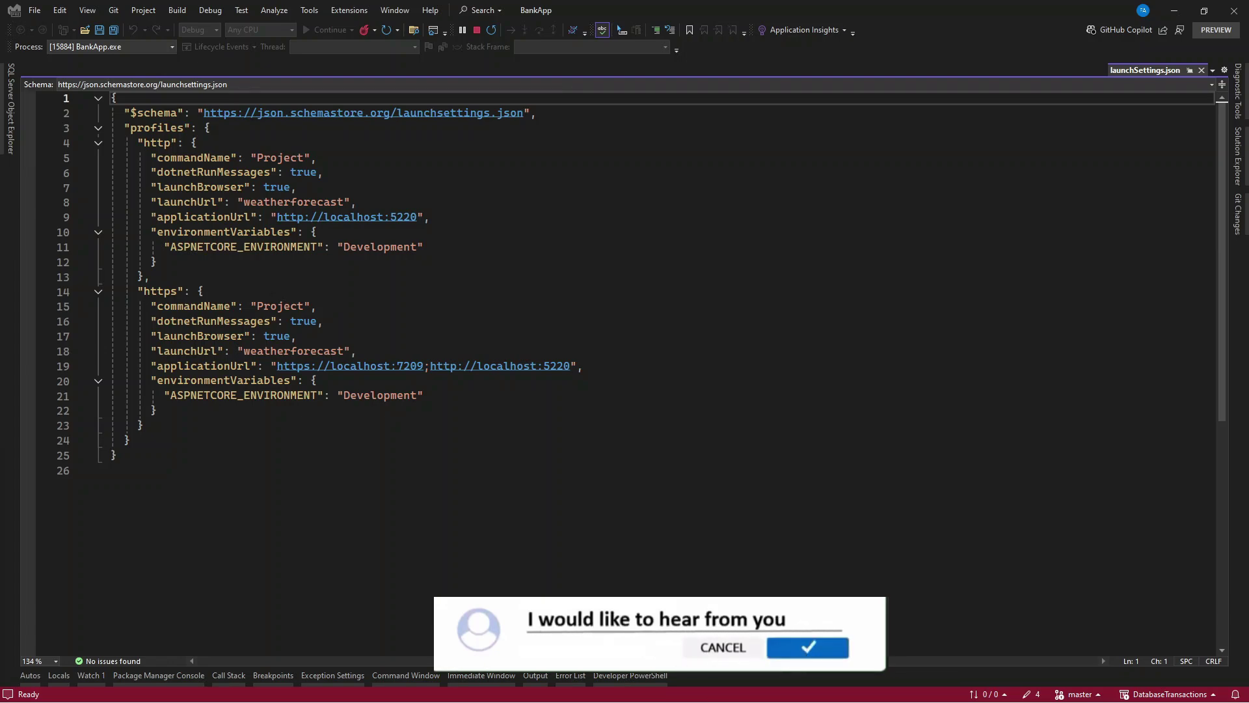
# - Drag the Edge window showing the localhost:7209/weatherforecast JSON to the centre of the screen
pyautogui.moveTo(261, 154); pyautogui.dragTo(756, 107)
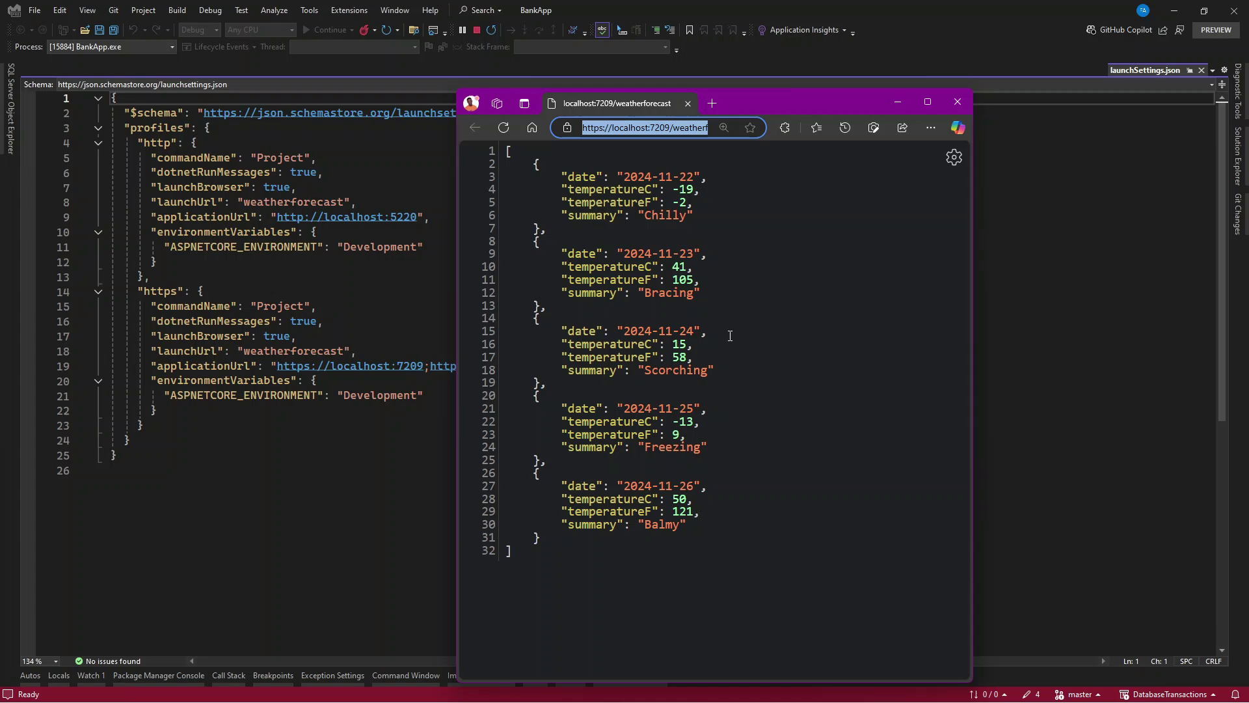
# - Bring up Postman with the GET weatherforecast request and its 200 OK response
pyautogui.hotkey('alt', 'Tab')
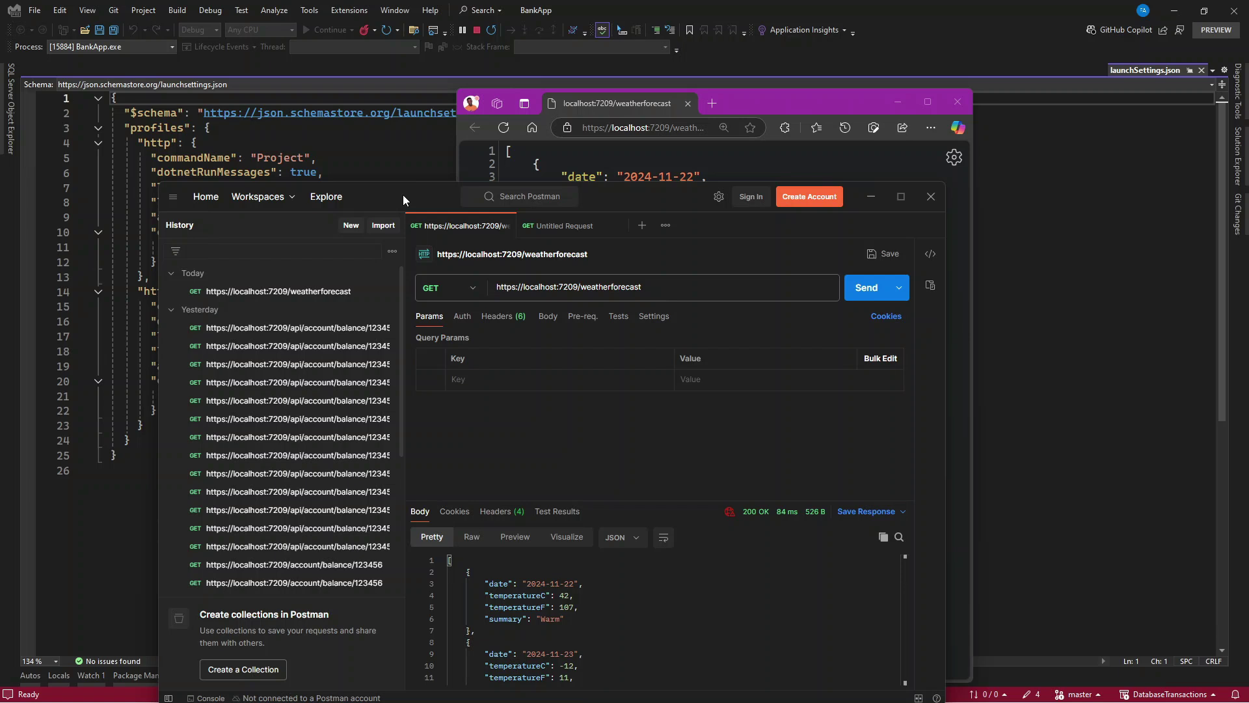
# - Stop the running BankApp API from Visual Studio
pyautogui.click(401, 157)
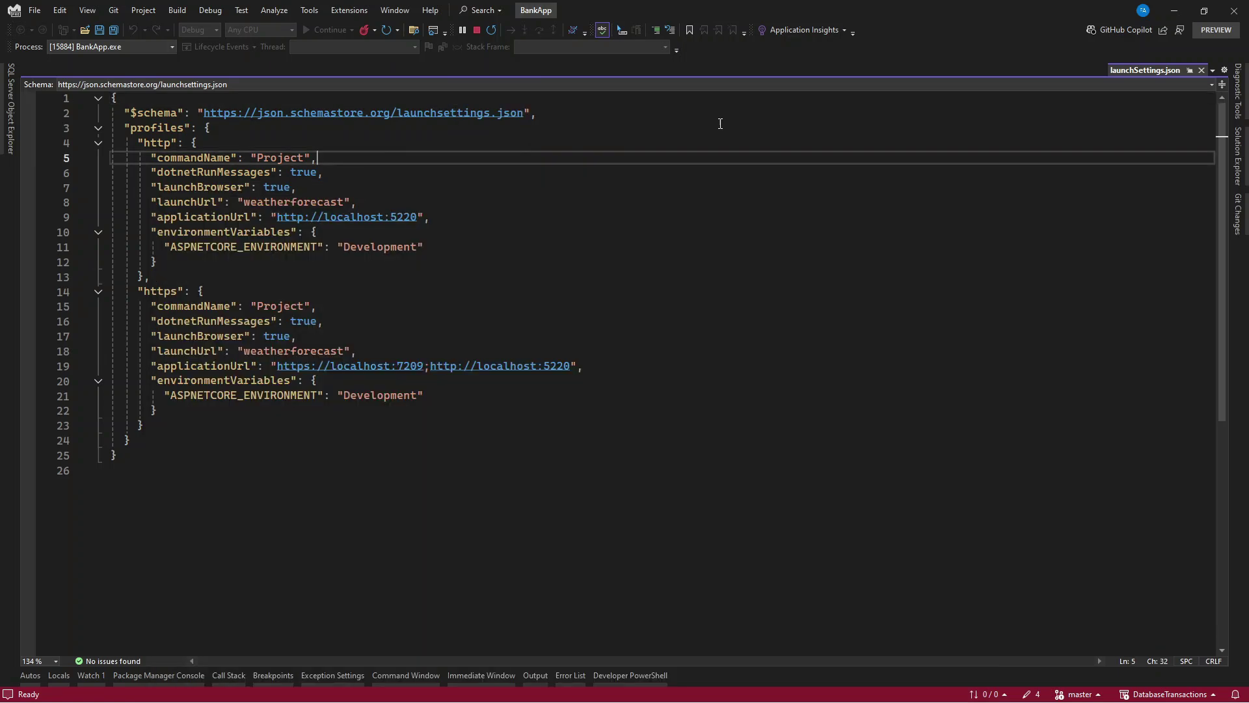
pyautogui.click(1239, 155)
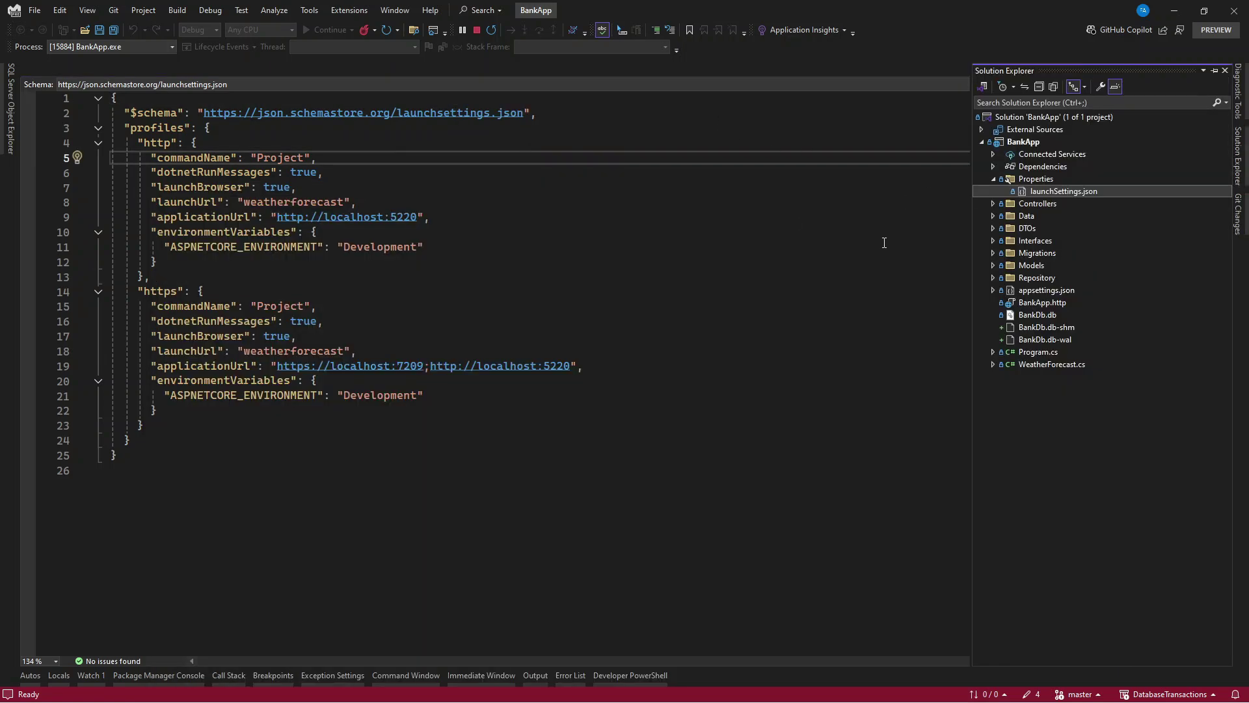
pyautogui.click(1033, 168)
pyautogui.rightClick(1025, 169)
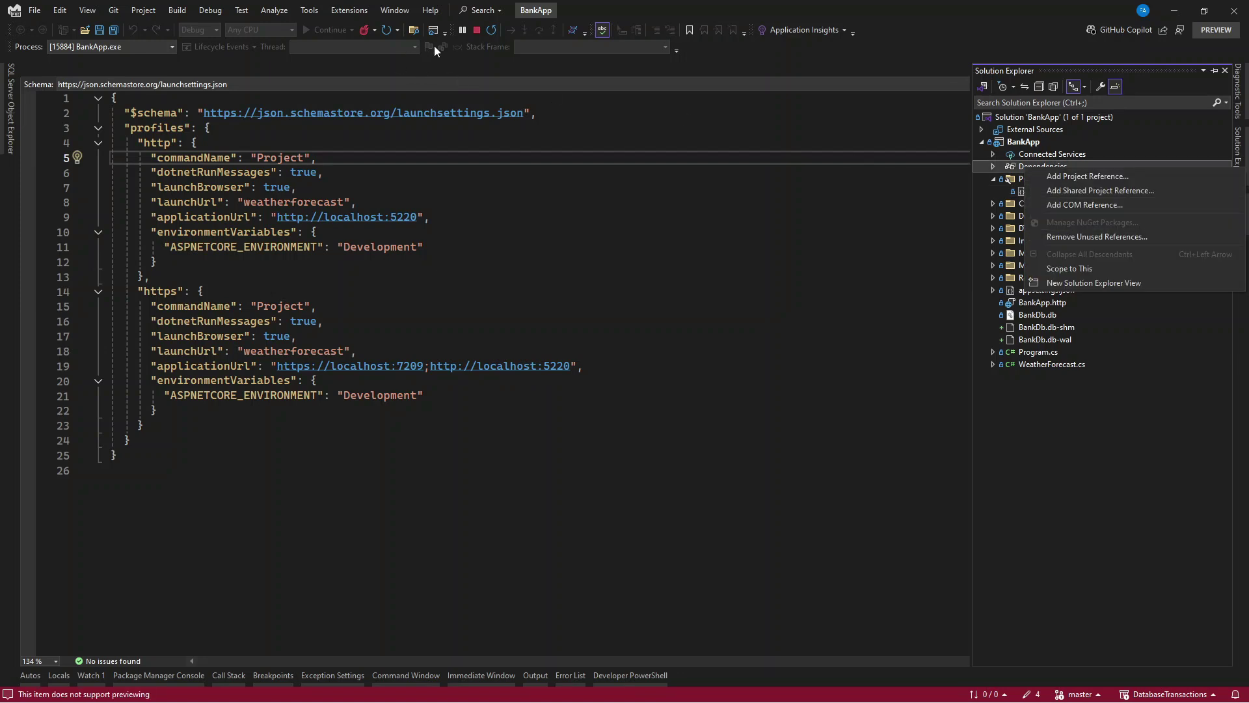
pyautogui.click(477, 30)
# - In BankApp's NuGet manager, search 'scalar' and select Scalar.AspNetCore
pyautogui.rightClick(1042, 166)
pyautogui.click(1088, 223)
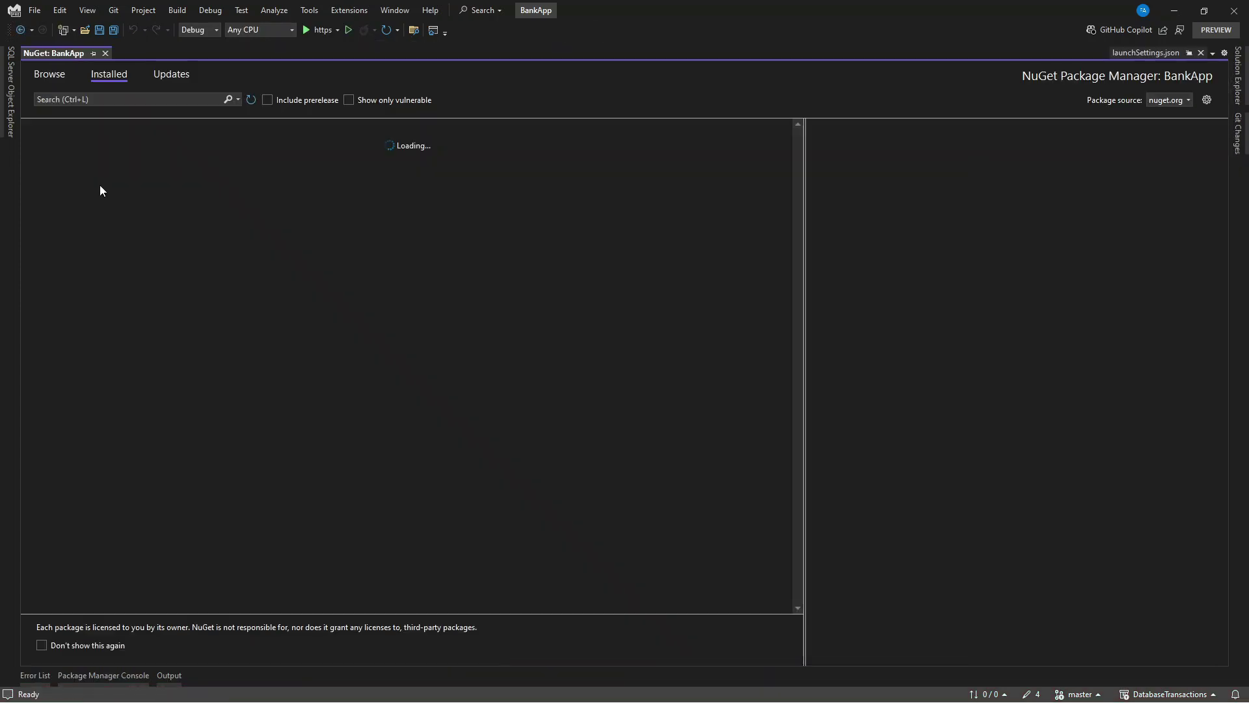
pyautogui.click(90, 100)
pyautogui.write('scalar')
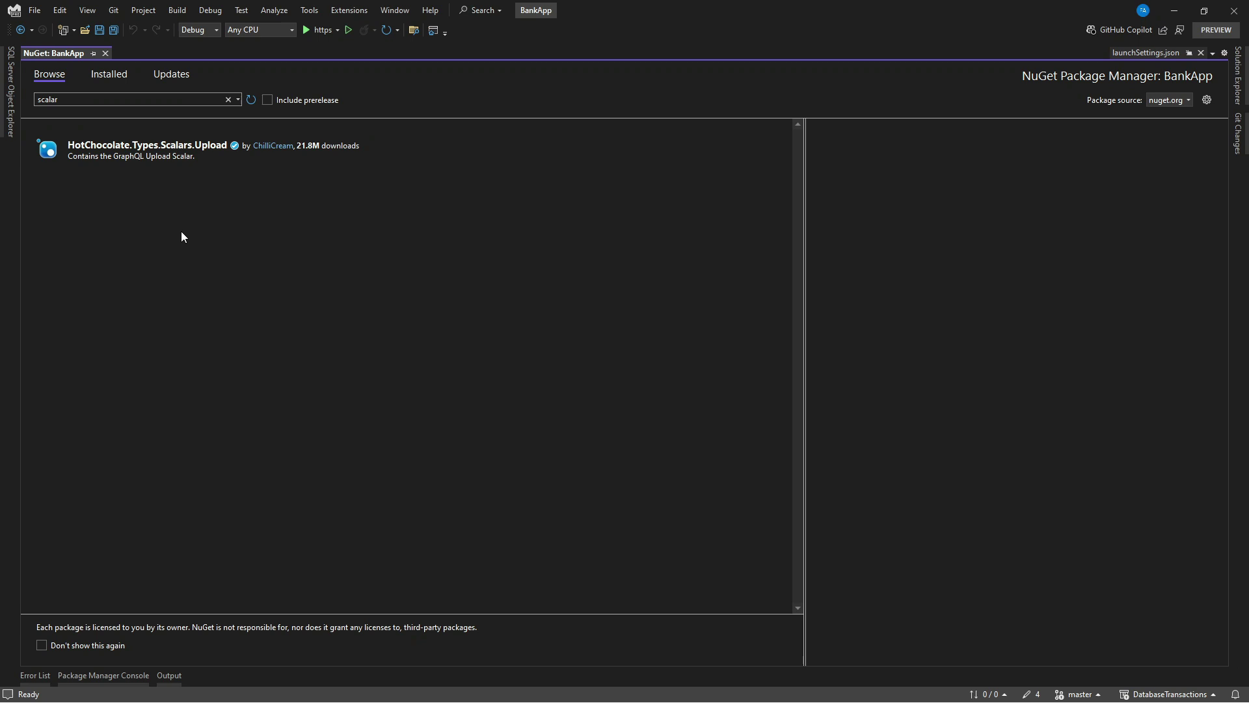
pyautogui.click(102, 206)
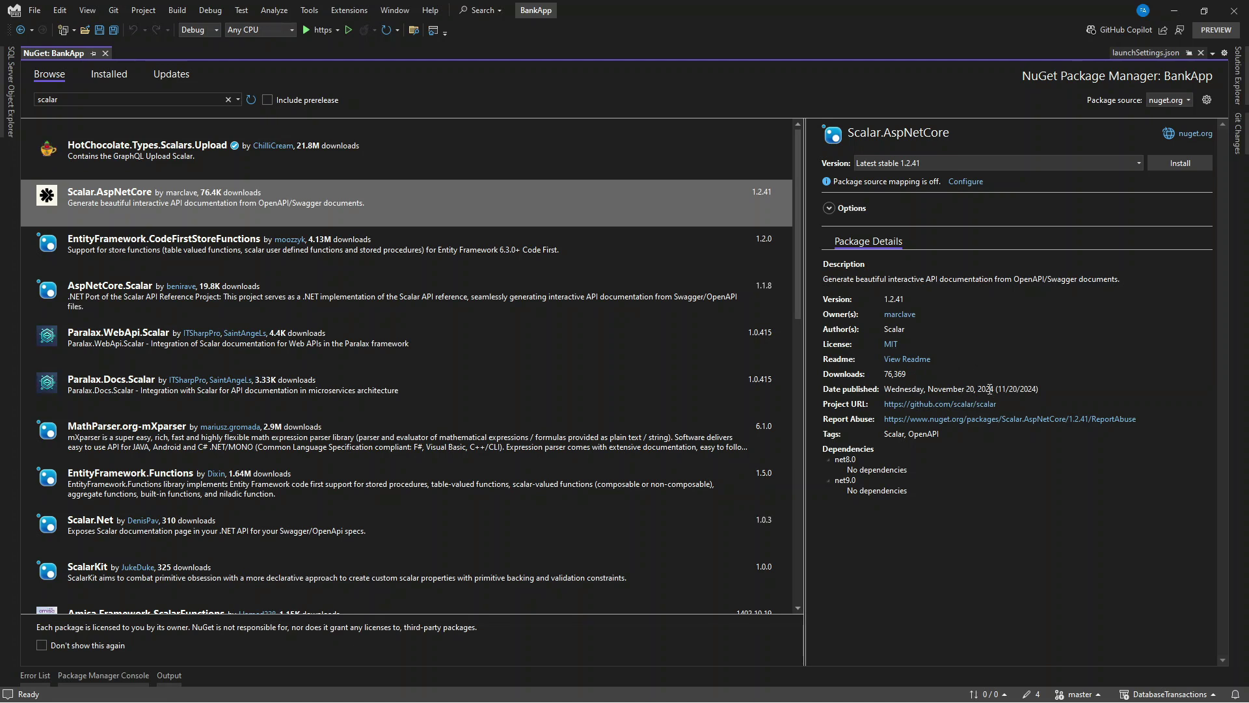
# - Install Scalar.AspNetCore 1.2.41 into BankApp, accepting the previewed changes
pyautogui.click(1170, 162)
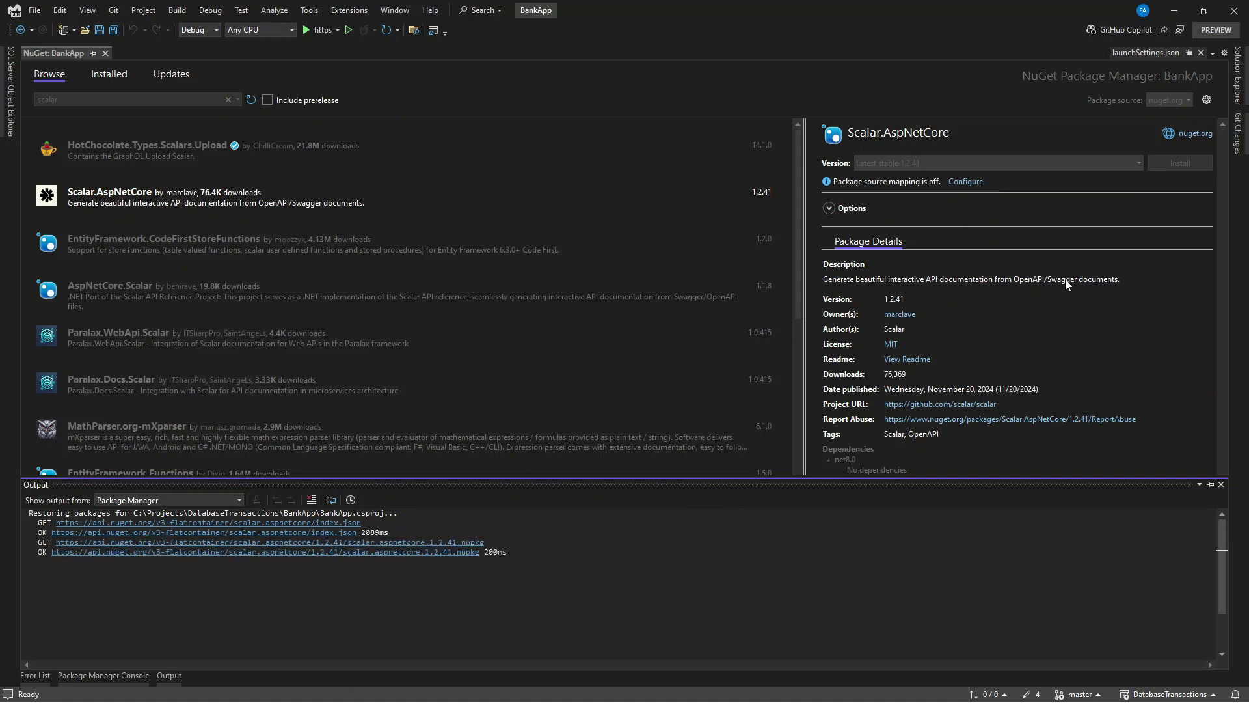
pyautogui.click(687, 493)
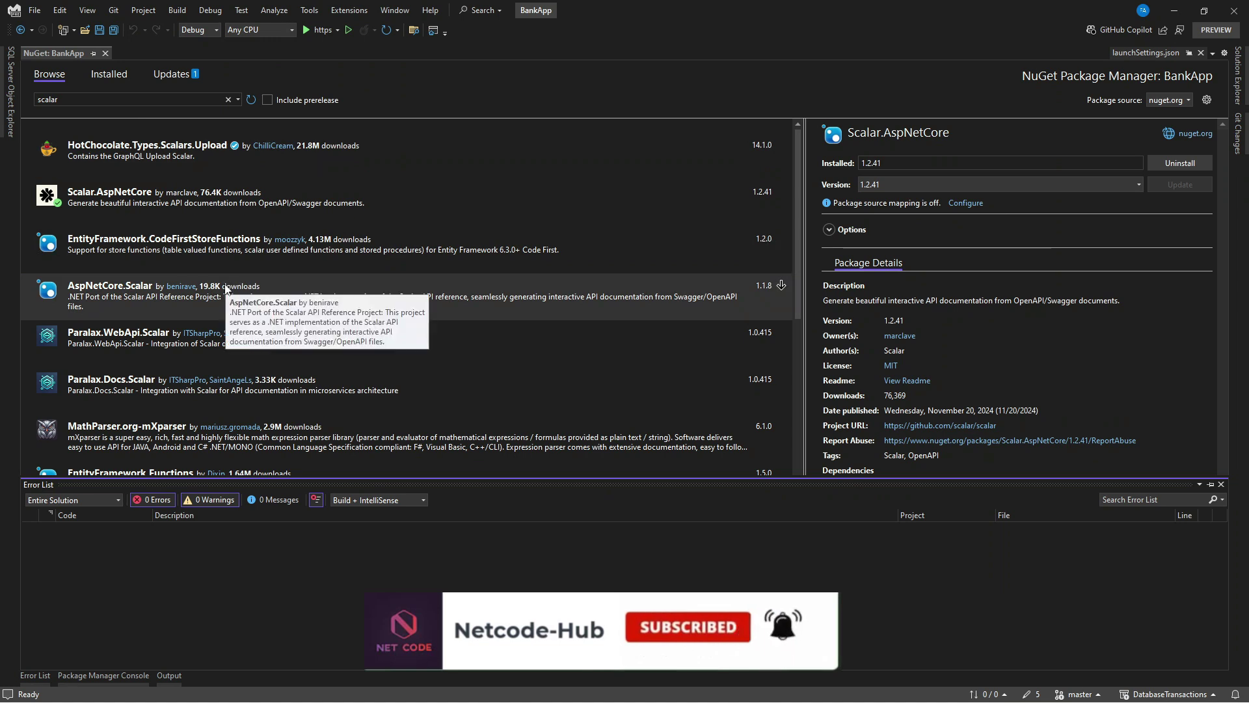
pyautogui.click(1240, 78)
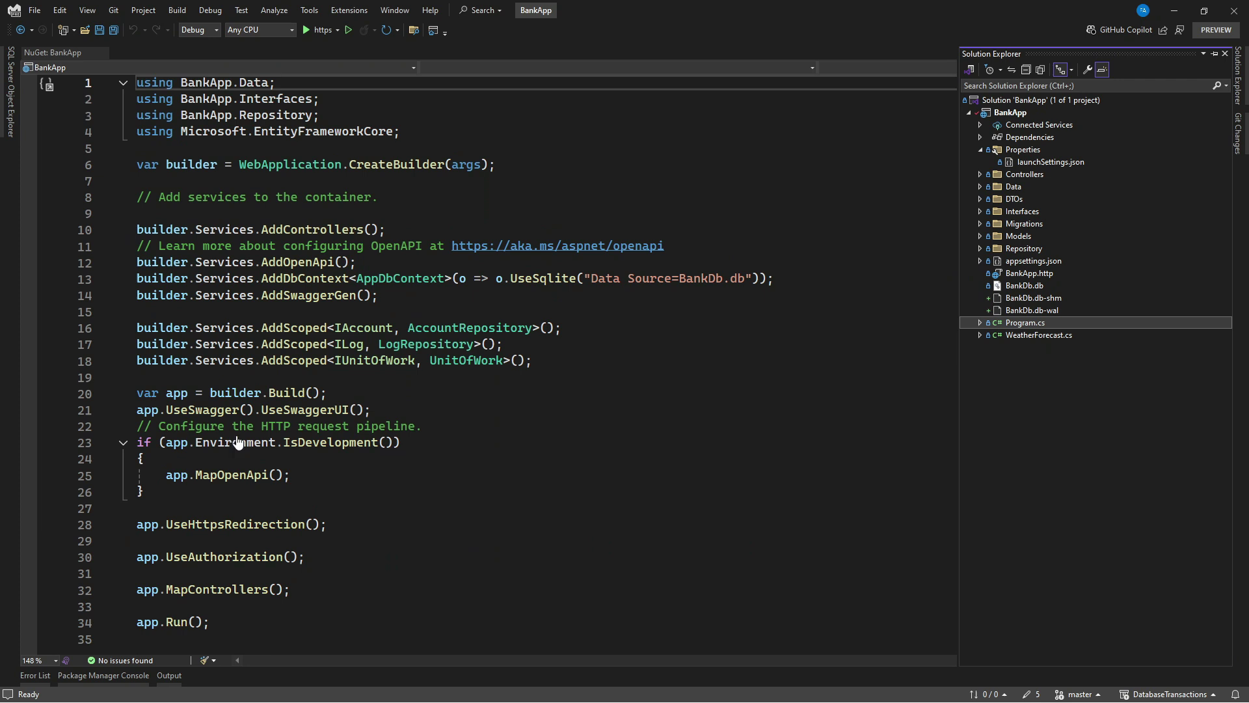
pyautogui.keyDown('ctrl'); pyautogui.scroll(1, 169, 507); pyautogui.keyUp('ctrl')
# - Add app.MapScalarApiReference(); to Program.cs, save it, and relaunch BankApp over https
pyautogui.click(168, 506)
pyautogui.write('app.')
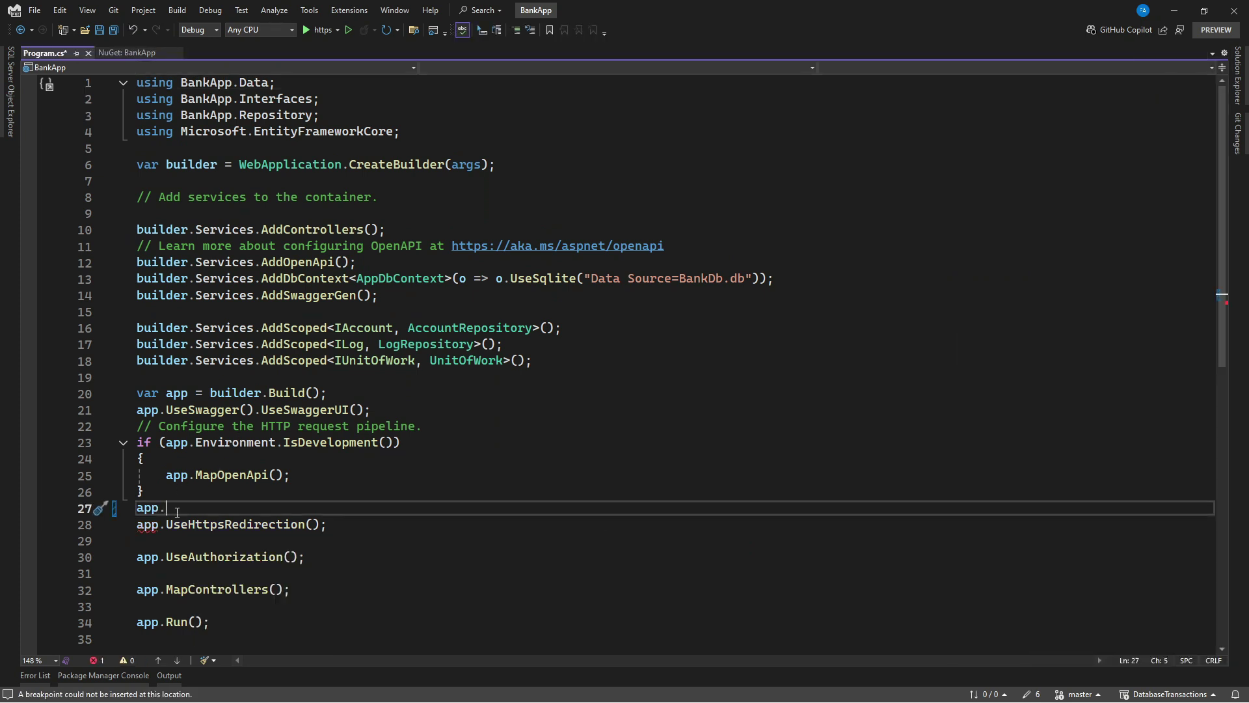
pyautogui.write('MapSca();')
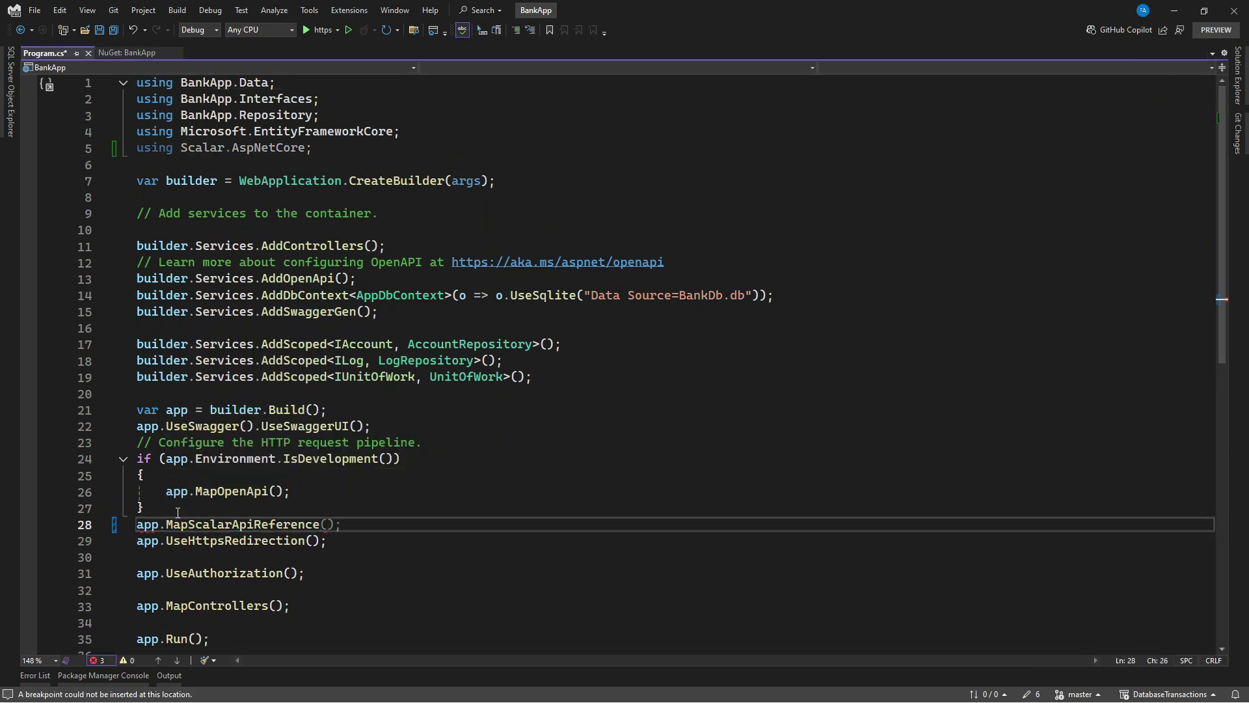
pyautogui.press('BackSpace')
pyautogui.press('BackSpace')
pyautogui.write('();')
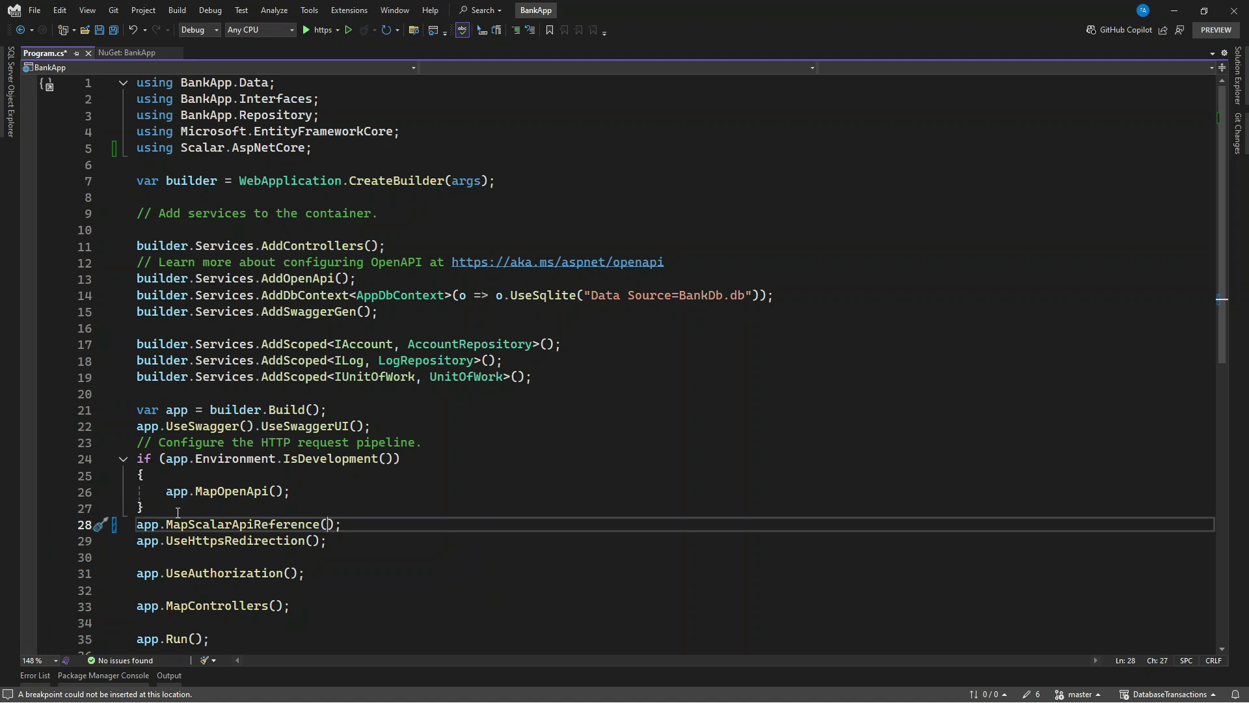
pyautogui.click(114, 30)
pyautogui.click(318, 30)
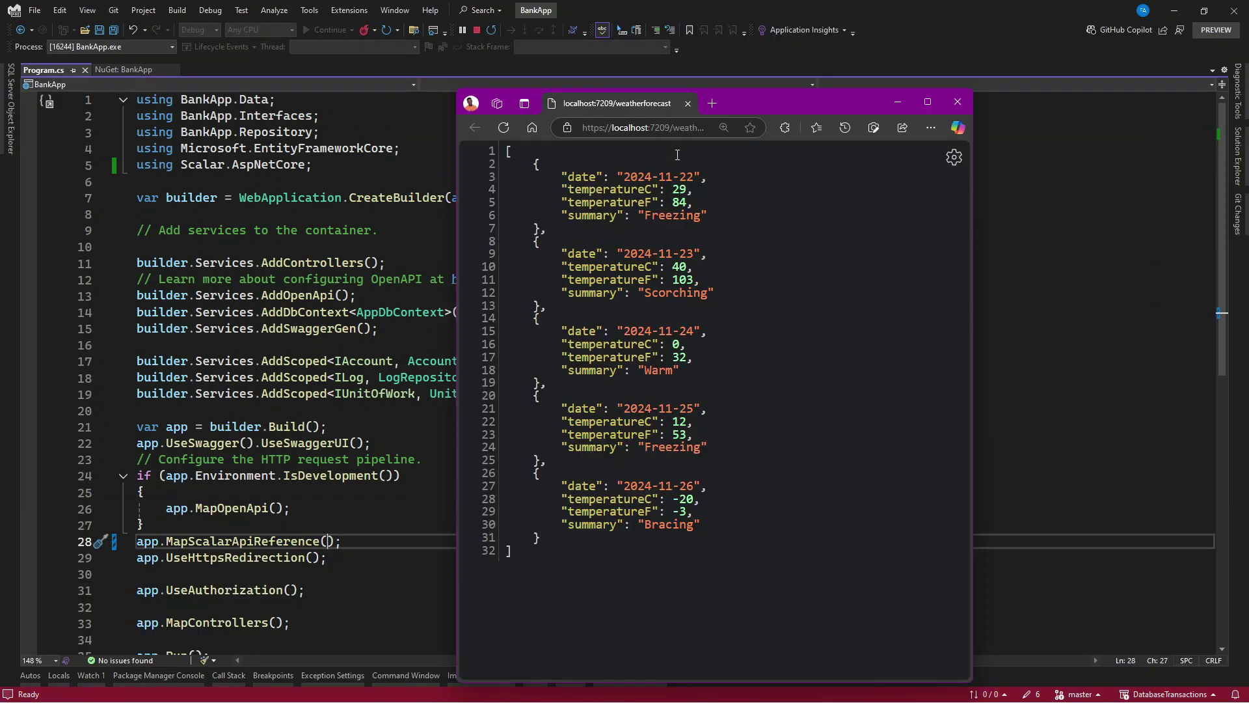
# - Maximize Edge and replace 'weatherforecast' with 'scalar/v1' in the localhost:7209 address
pyautogui.doubleClick(683, 130)
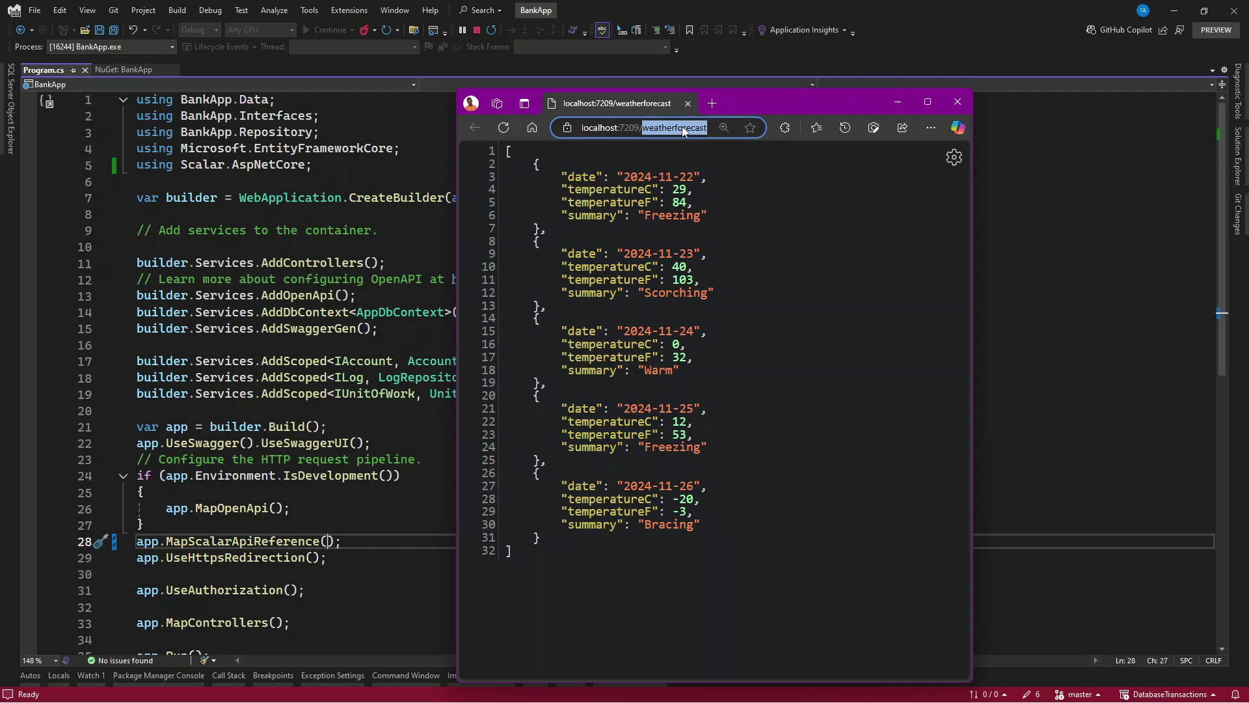
pyautogui.doubleClick(829, 106)
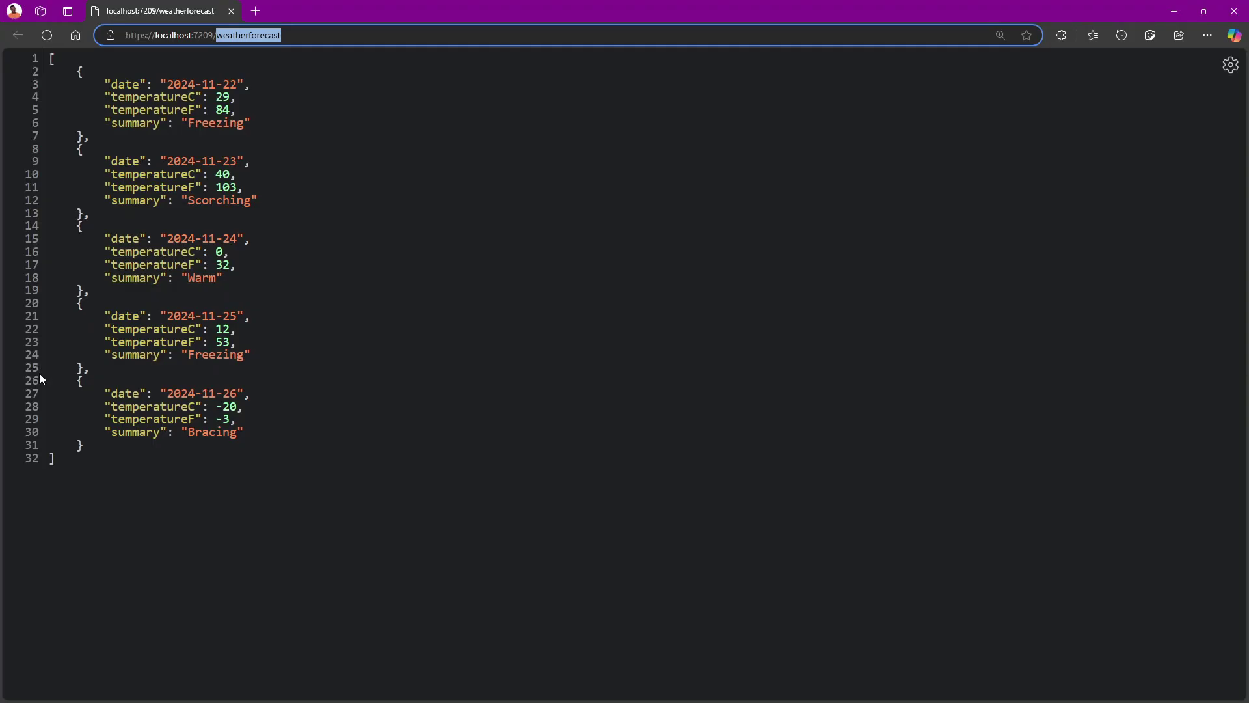
pyautogui.write('scalar/v1')
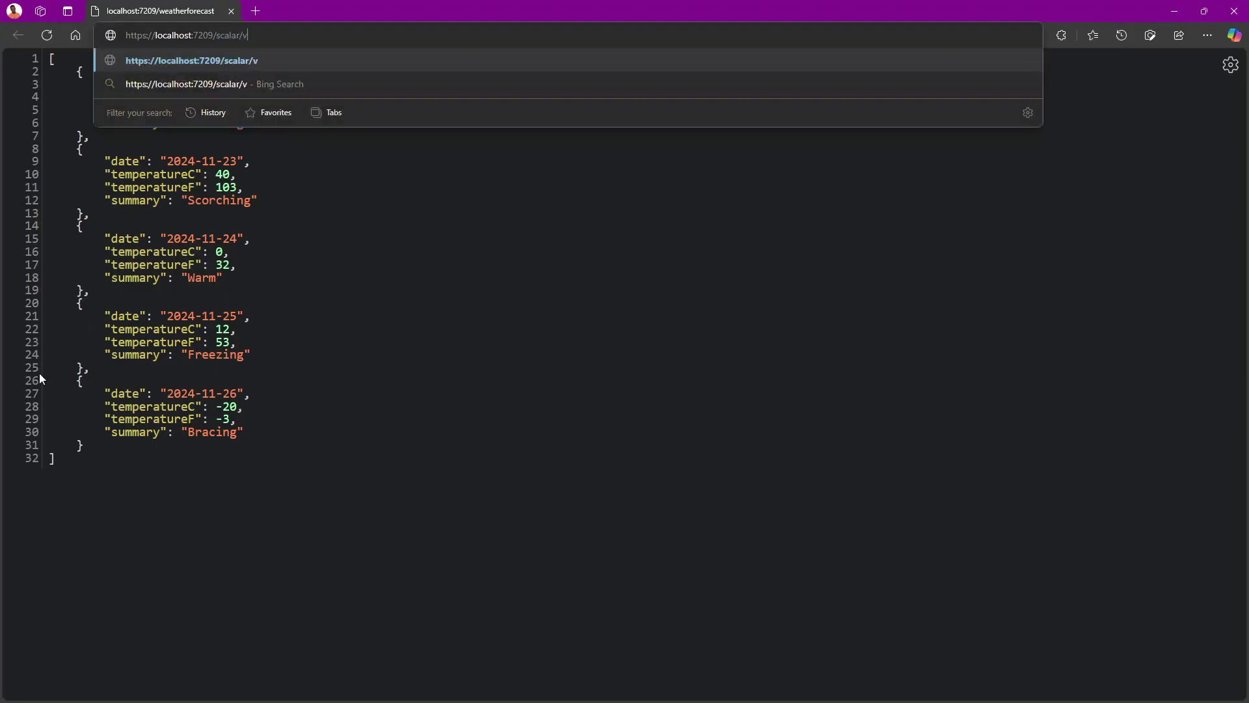
pyautogui.press('Return')
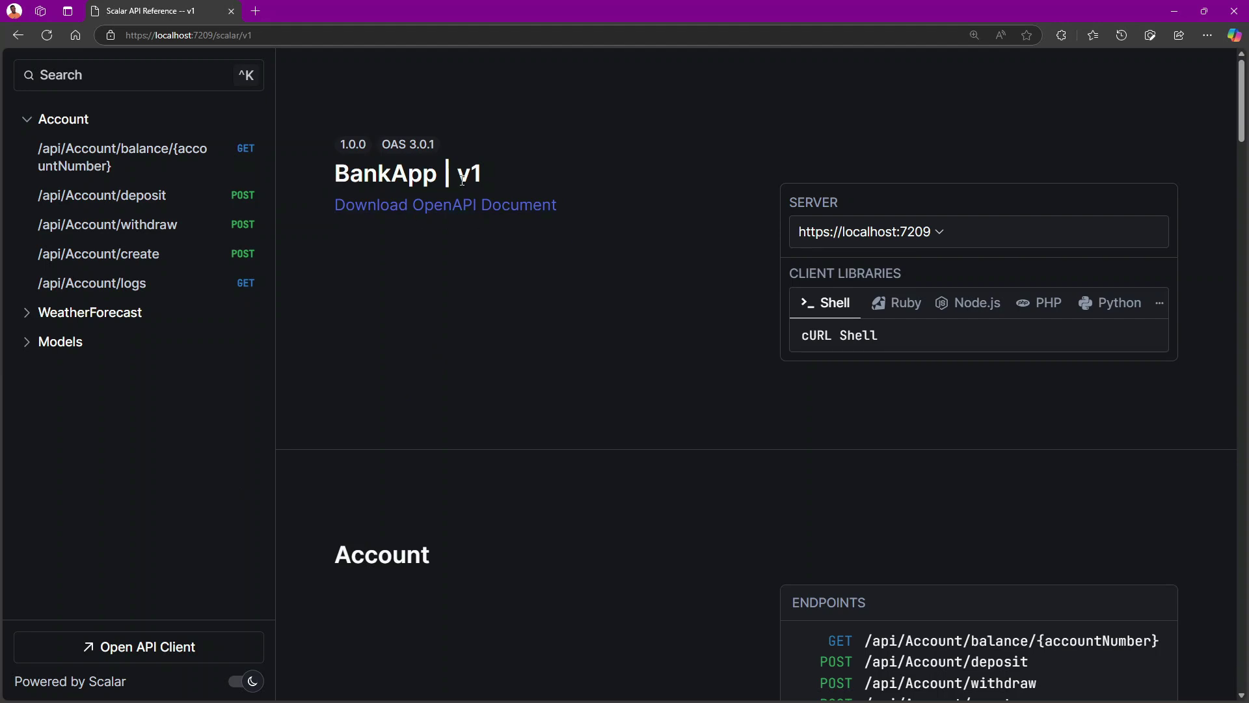
# - Collapse the Account group in the Scalar API Reference sidebar
pyautogui.click(27, 119)
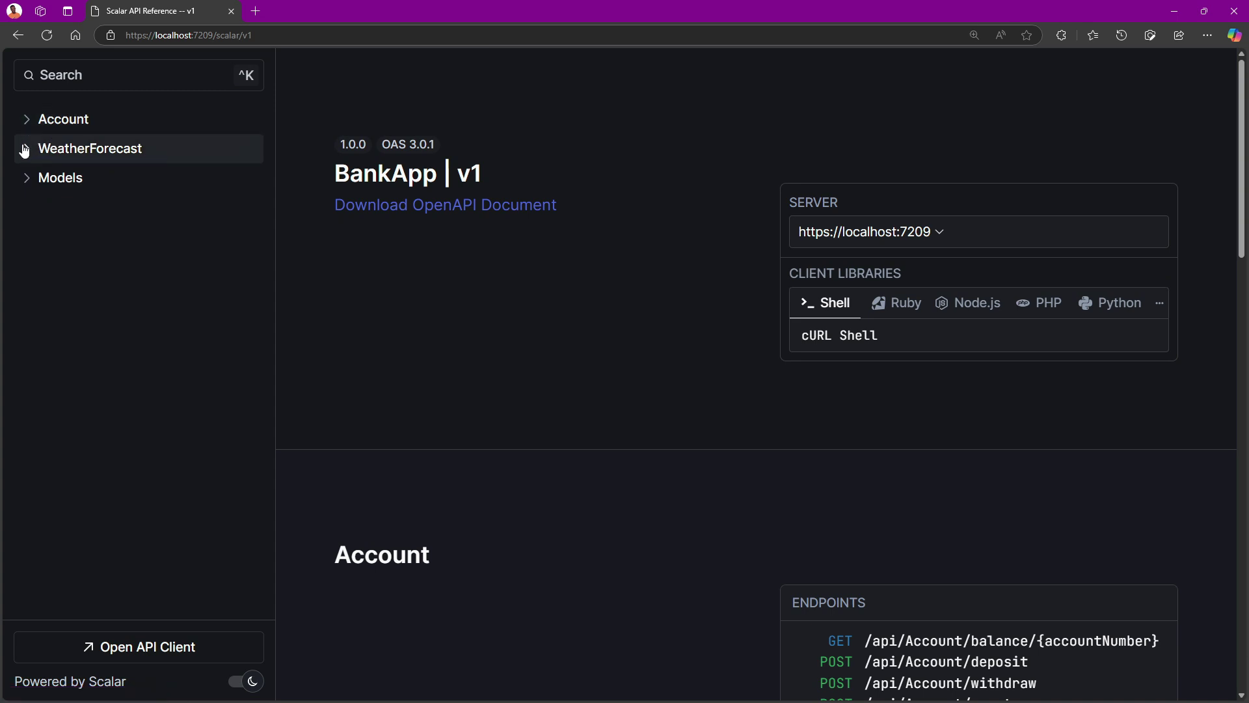
pyautogui.scroll(-2, 392, 542)
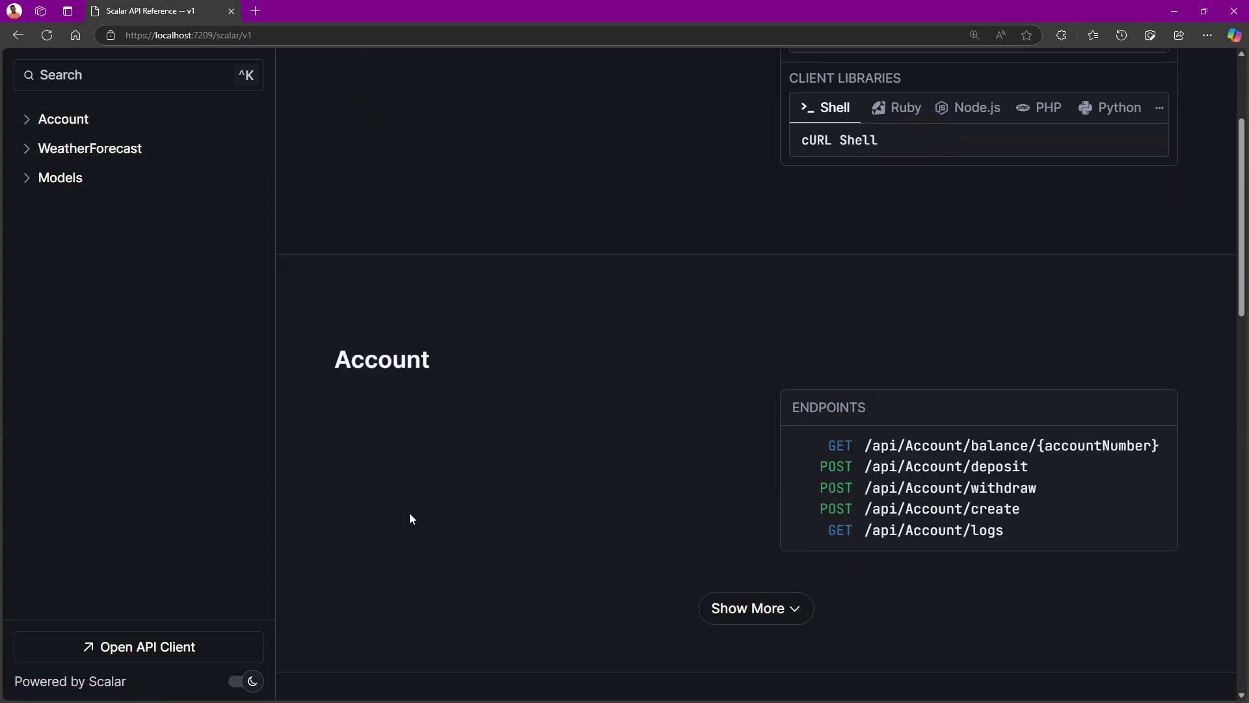
pyautogui.scroll(2, 413, 498)
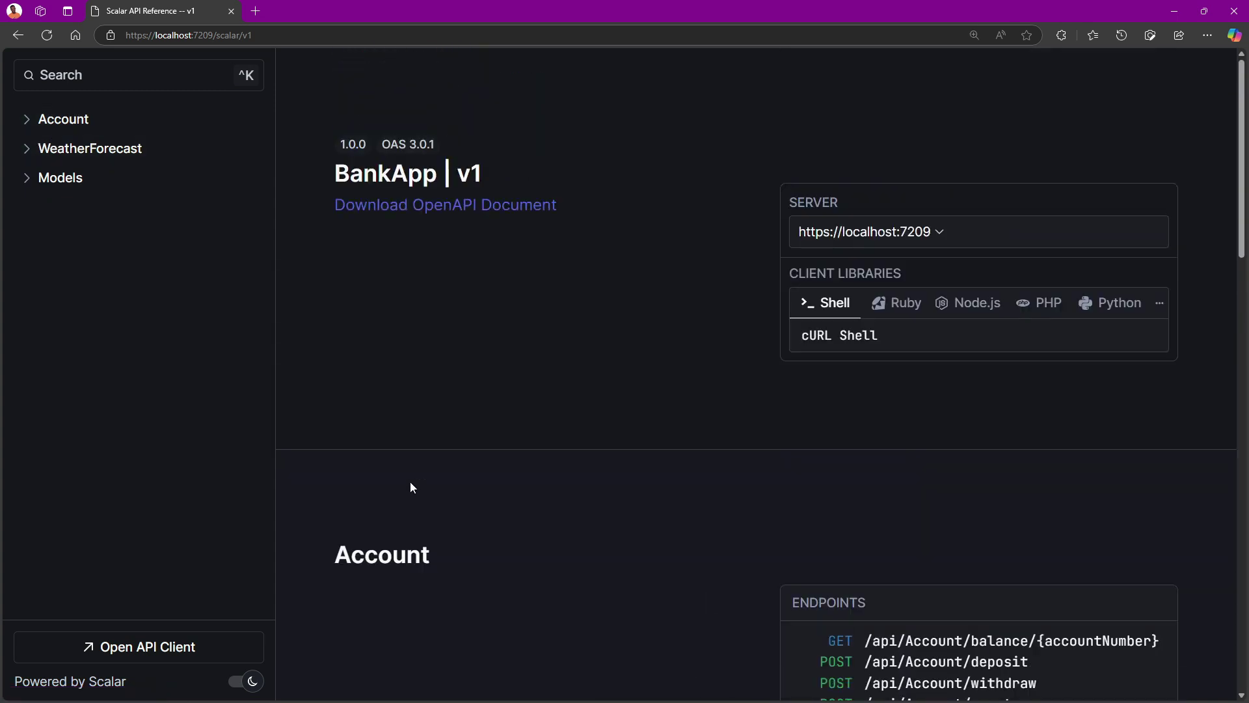